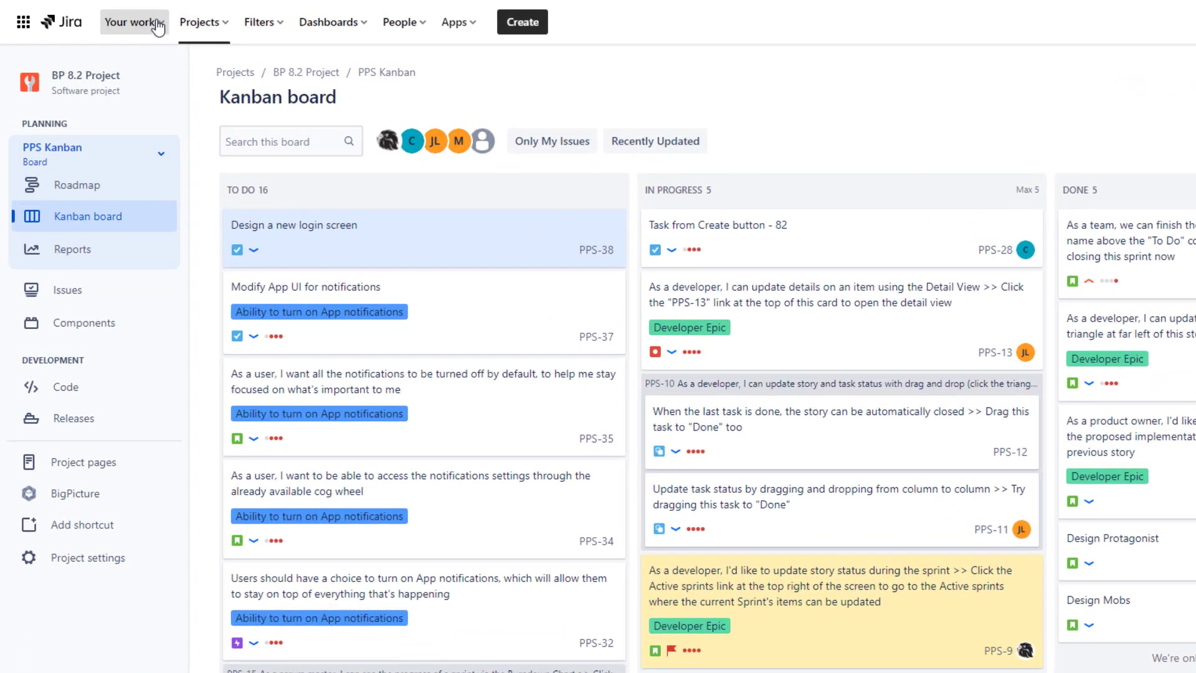
- Look through the recent and starred boards, the global search suggestions and the project's list of boards
click(157, 25)
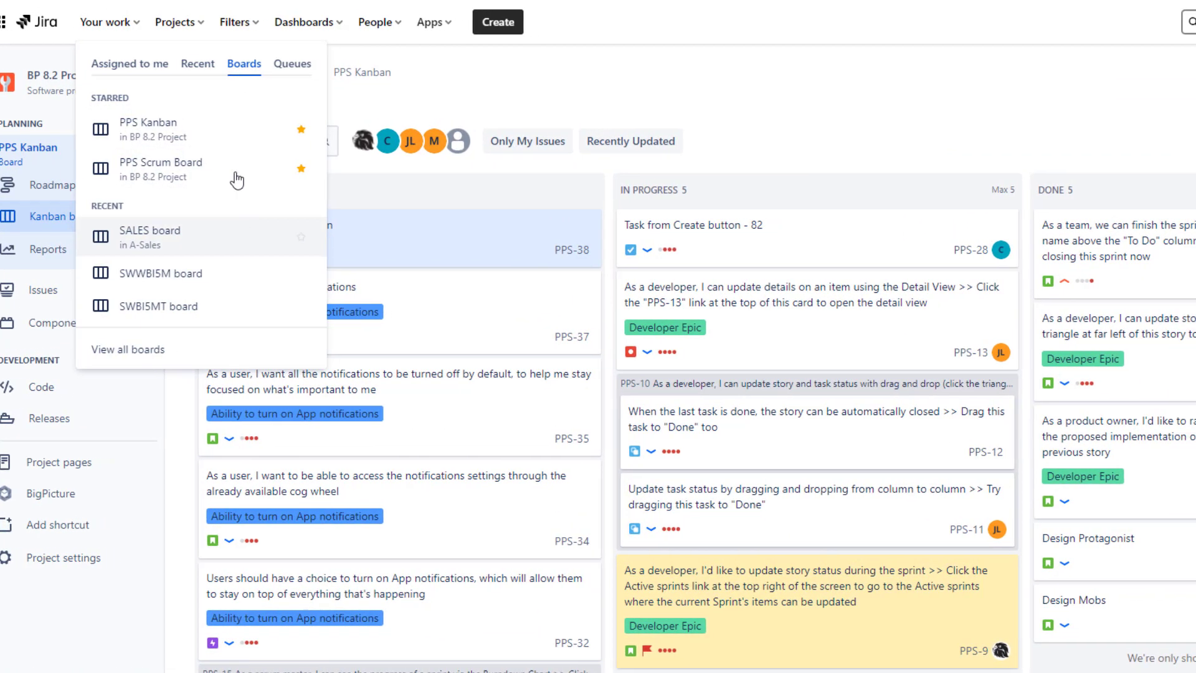
click(961, 25)
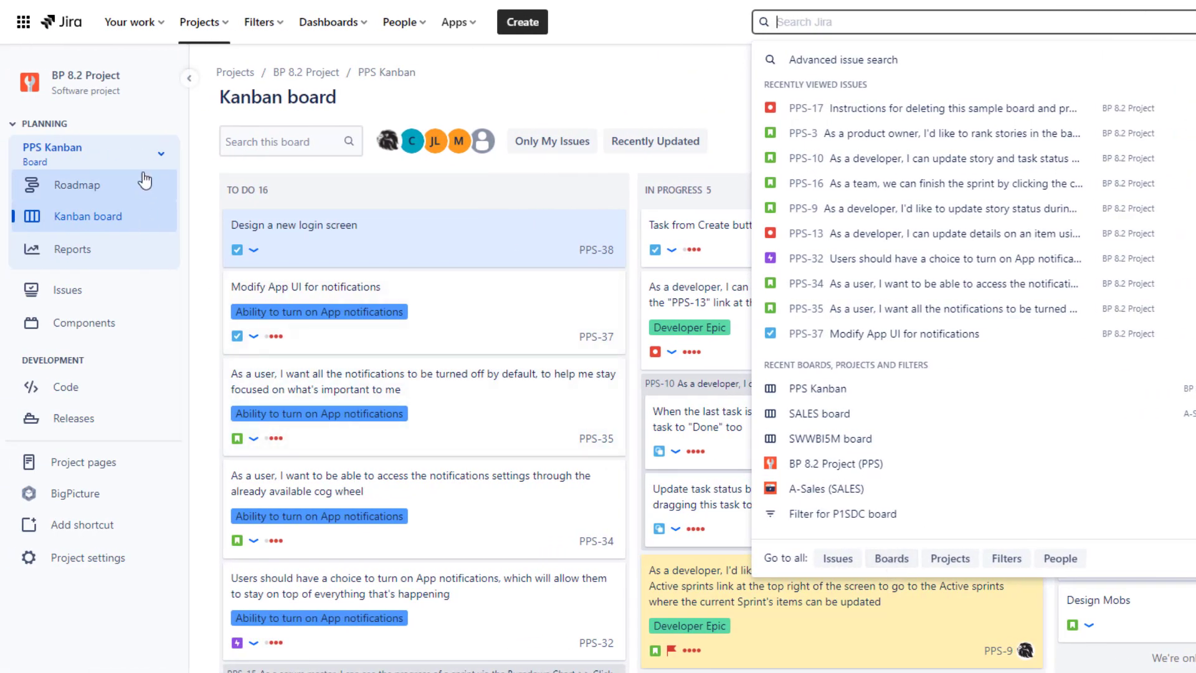
click(161, 154)
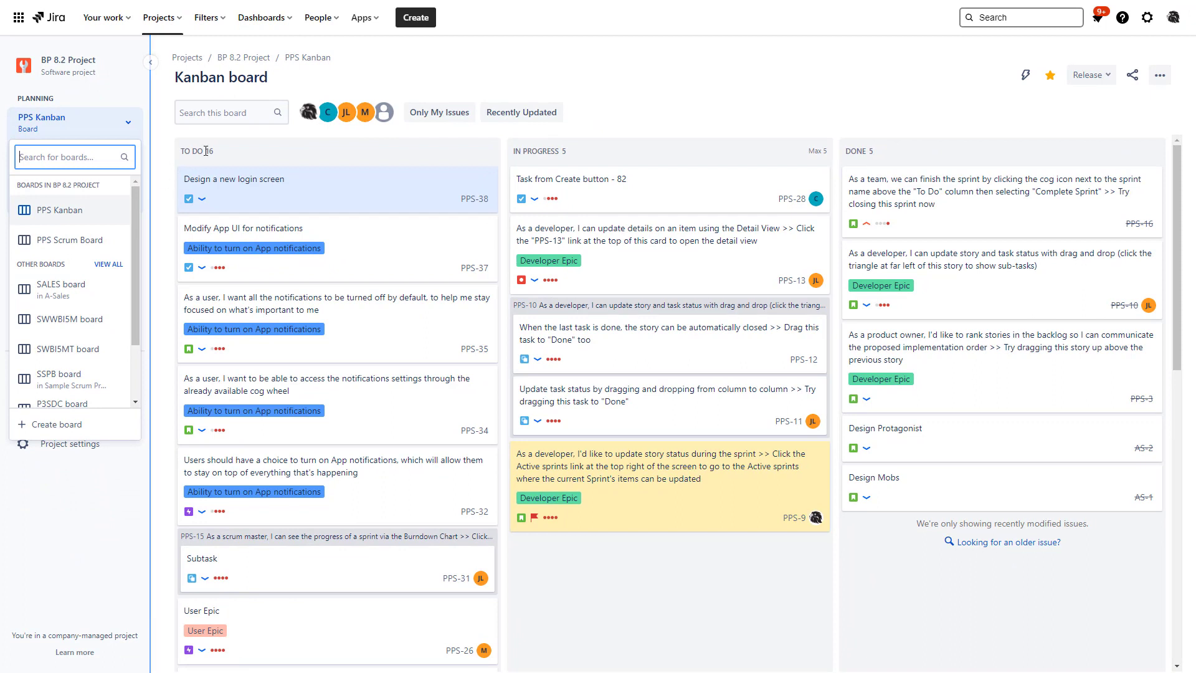
key(Escape)
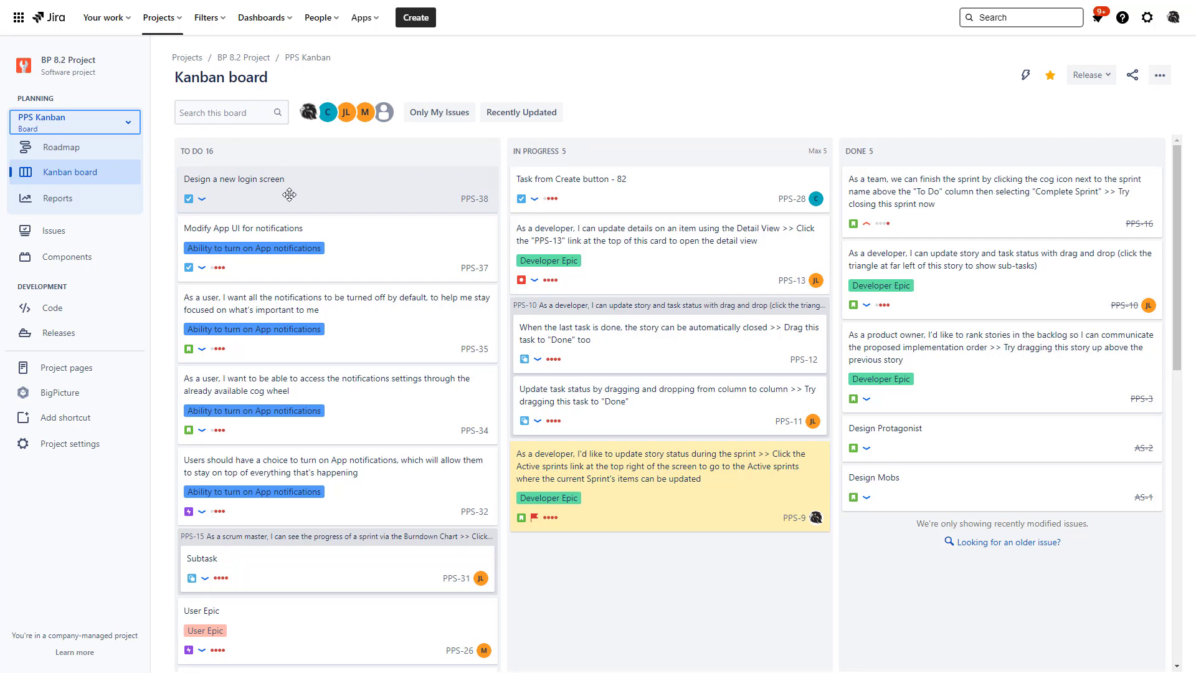
- Try to move the "Design a new login screen" card to In Progress, and view its issue details
drag(289, 195, 623, 196)
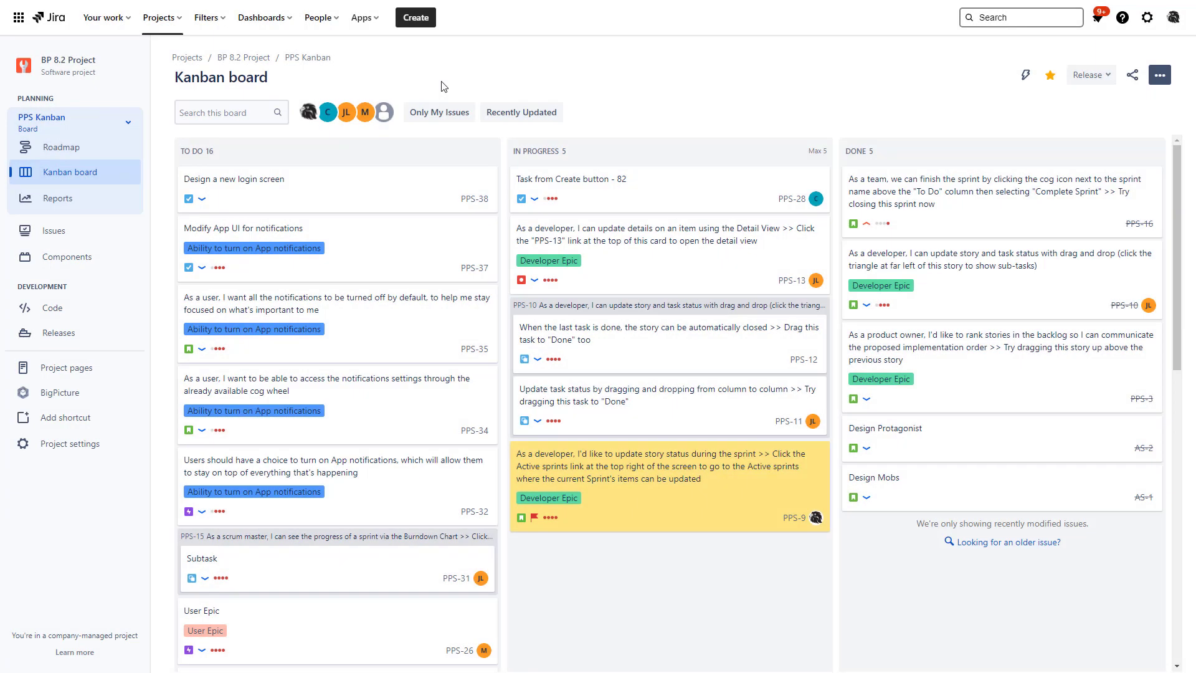
click(401, 190)
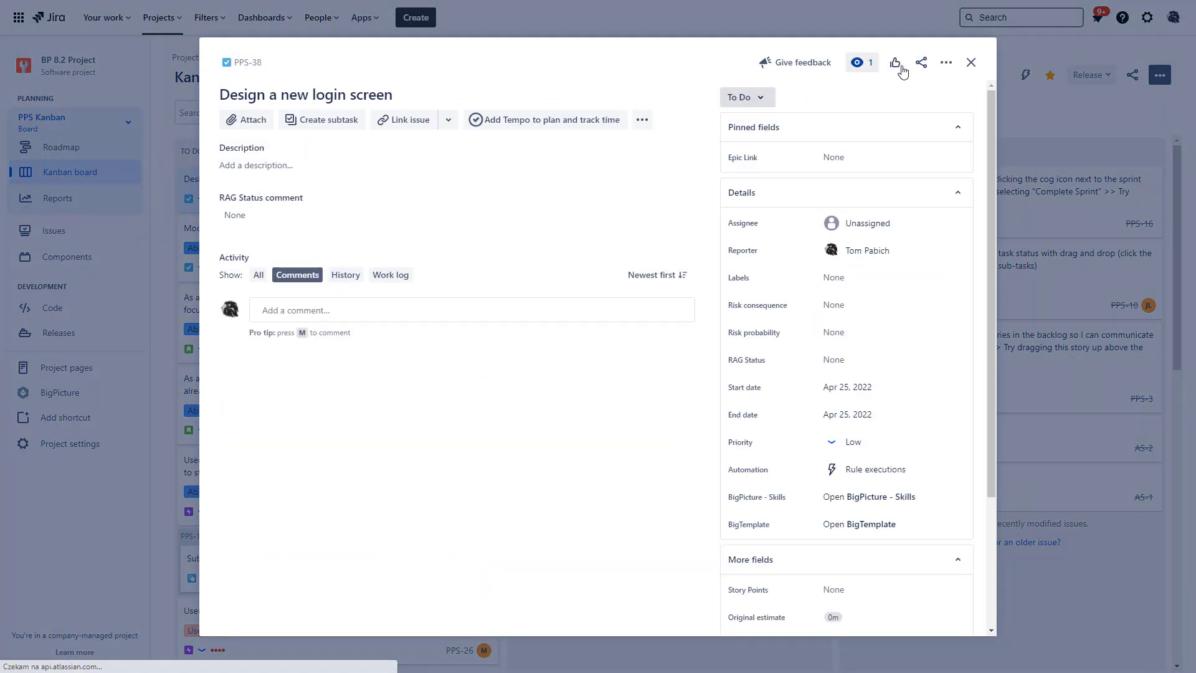
click(971, 62)
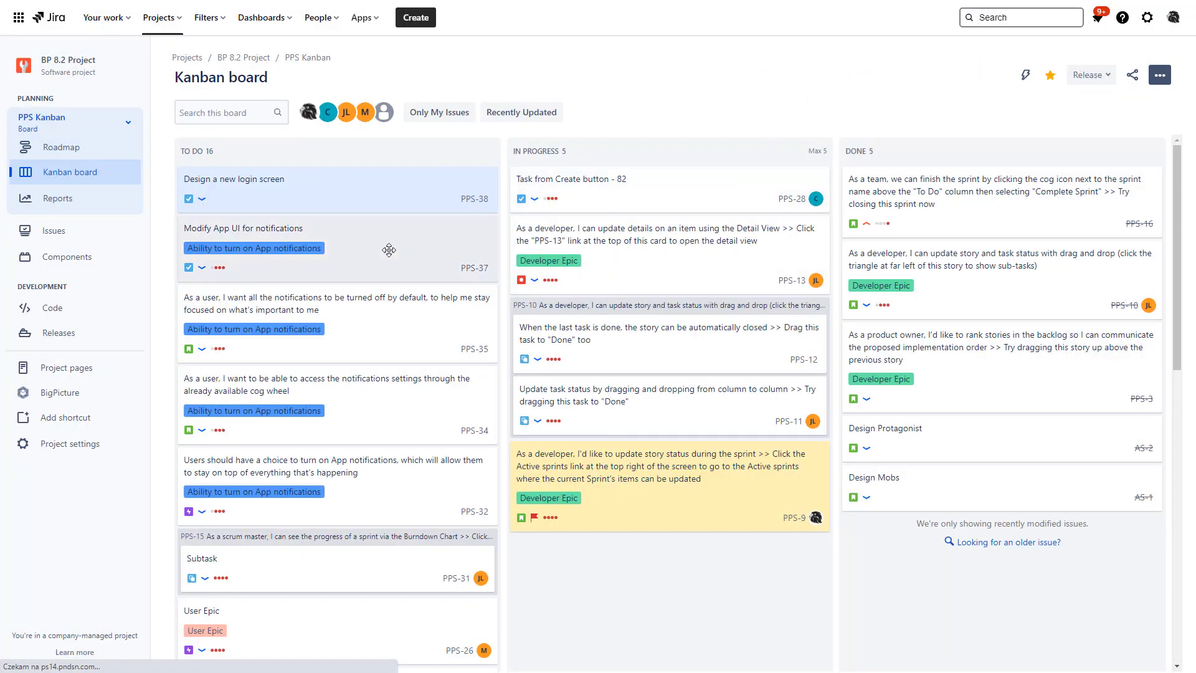
- Move the "Modify App UI for notifications" card to Done and return it to To Do
drag(387, 248, 1056, 217)
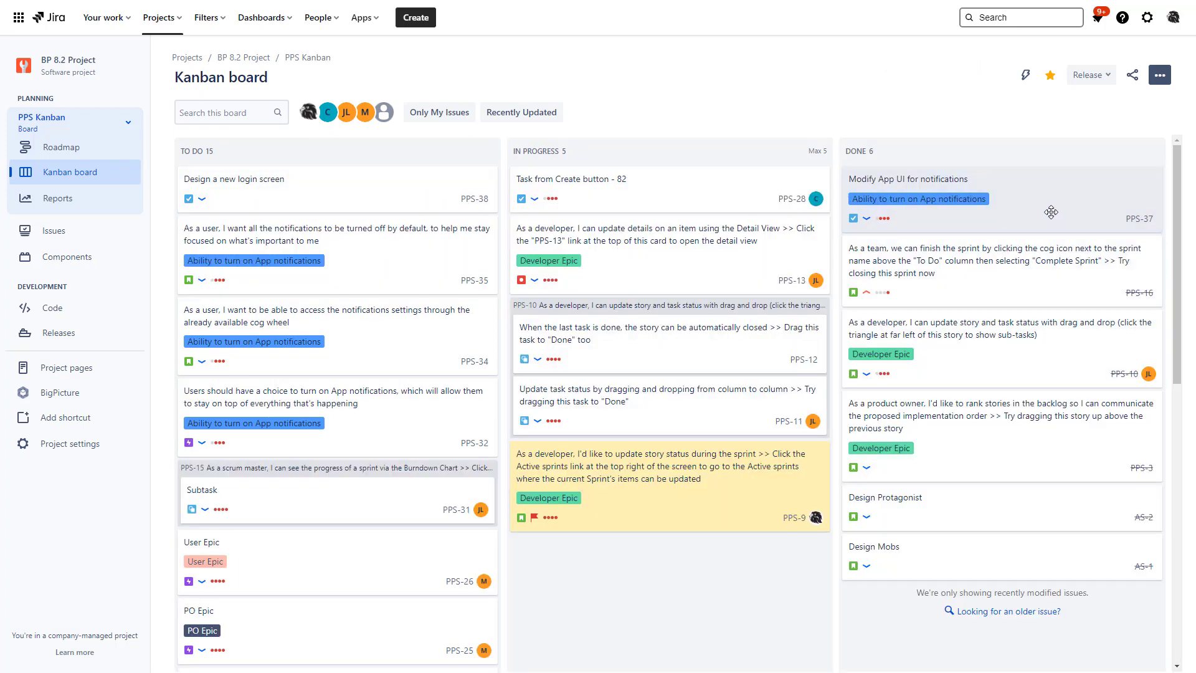
drag(910, 206, 353, 193)
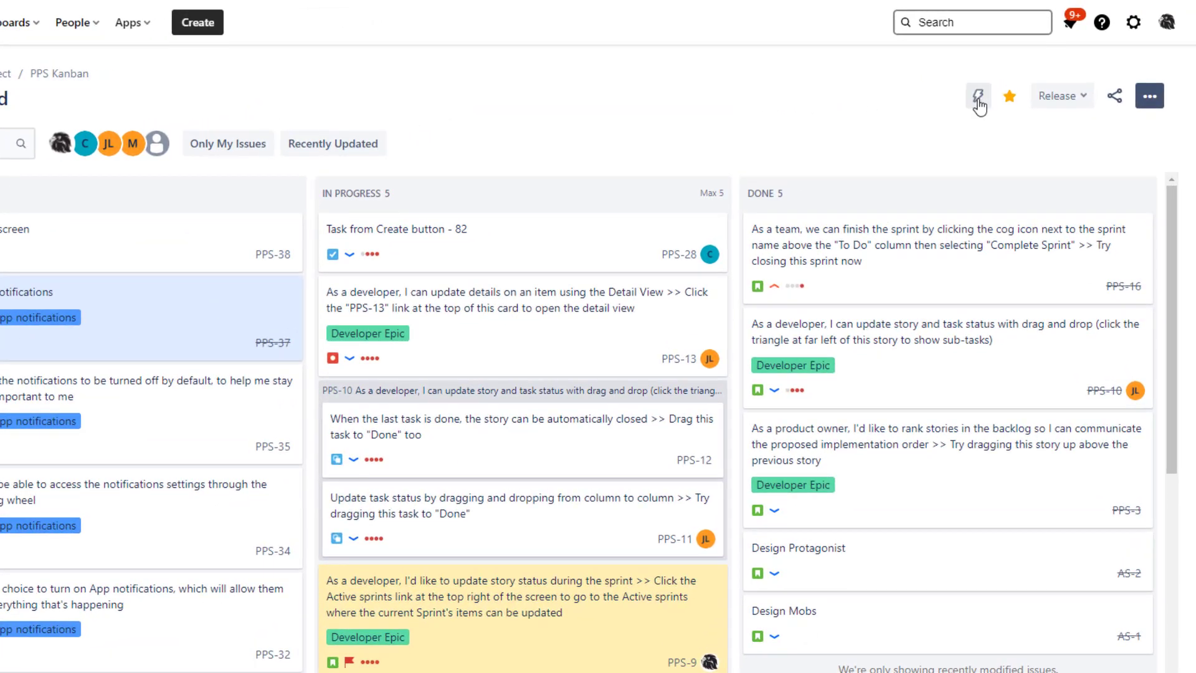
- Look through the board's automation, starring and release options
click(978, 100)
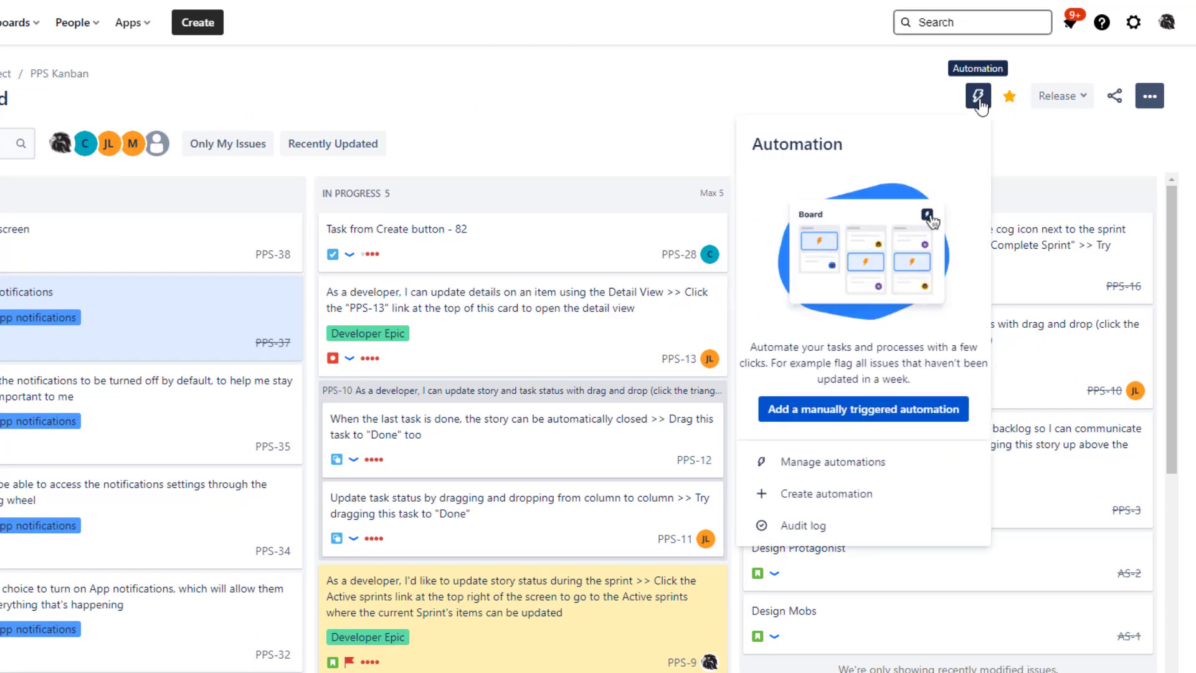
click(1014, 136)
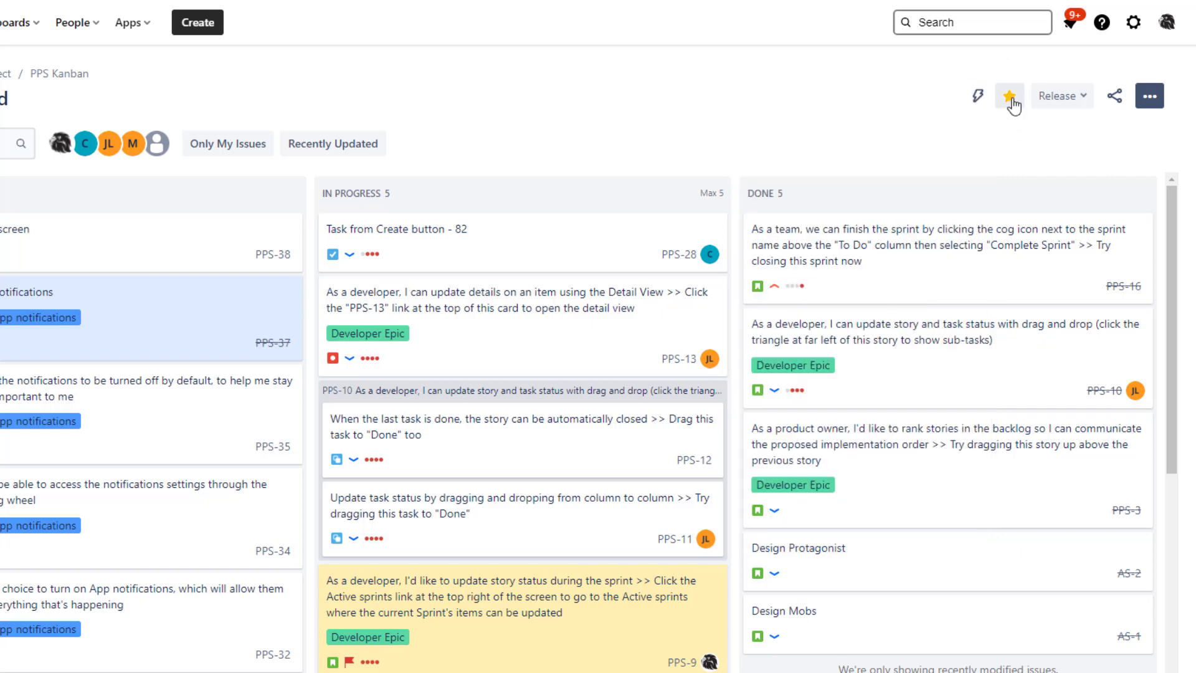
click(1010, 99)
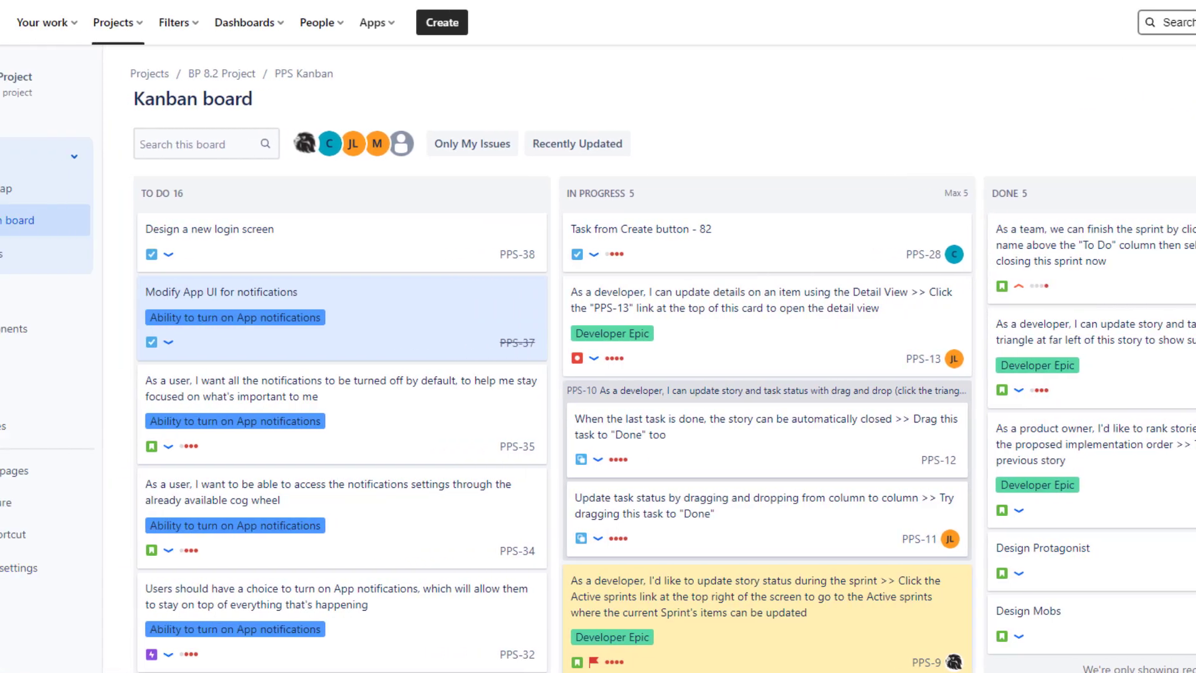
click(142, 24)
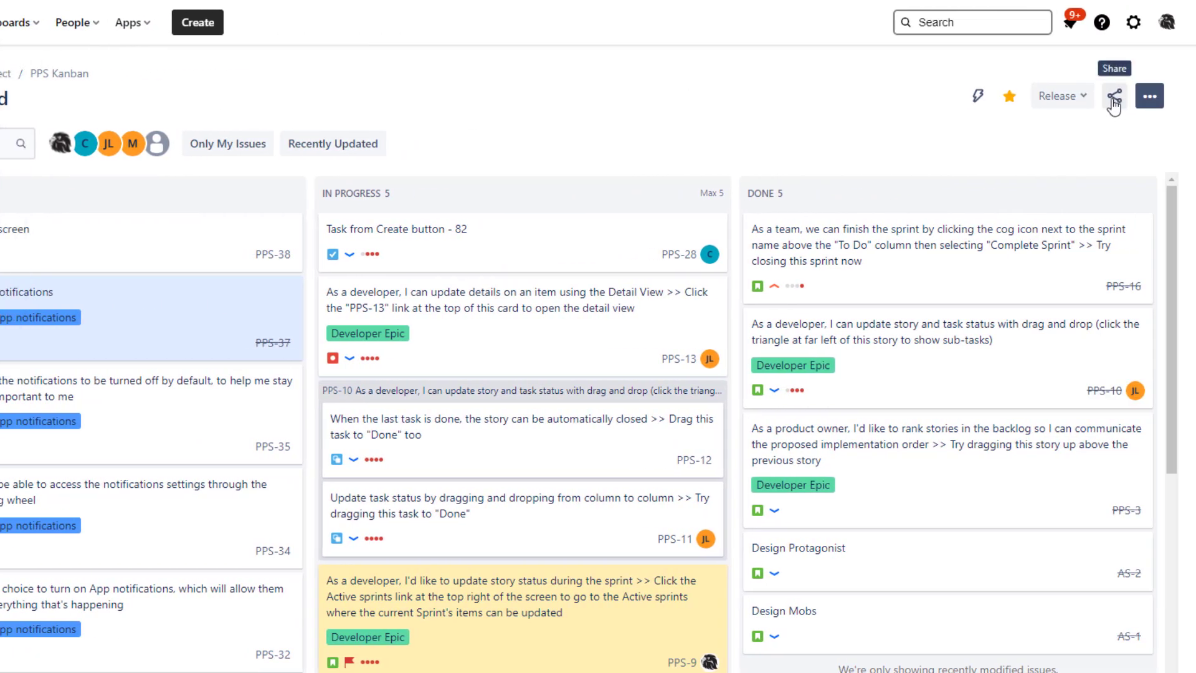
click(1079, 104)
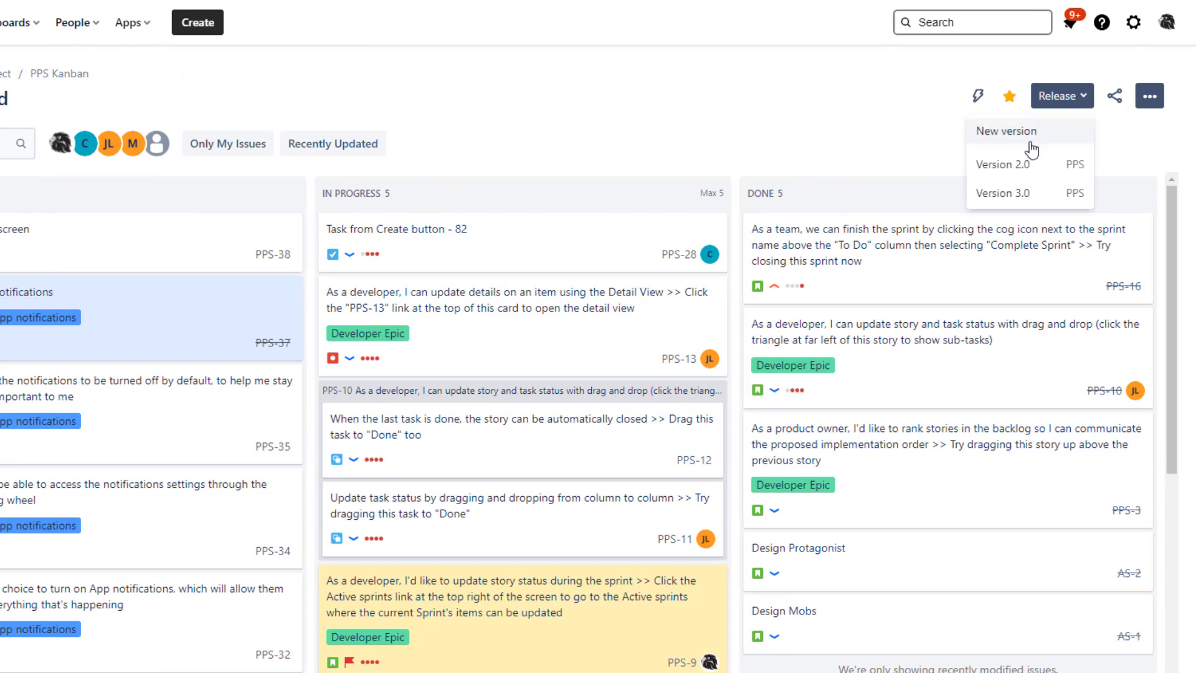
click(1115, 134)
- Draft the board share message "Check this!" without sending it, and view the board's additional options
click(1115, 97)
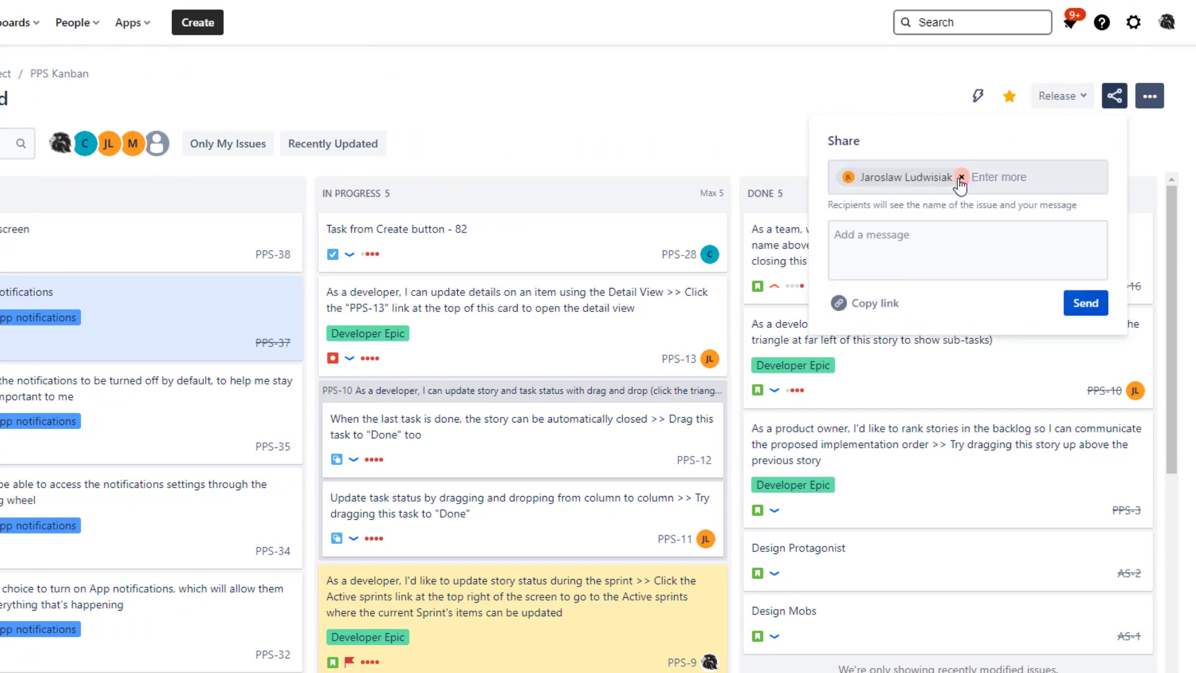
click(896, 240)
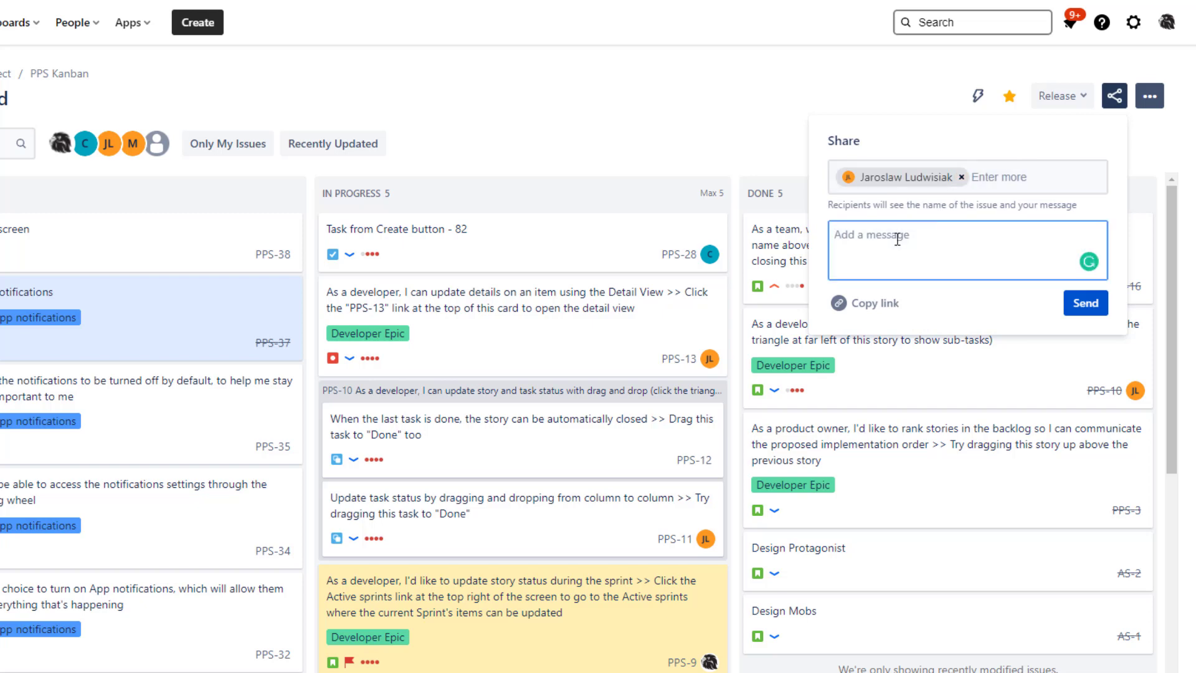
text(Check this!)
click(771, 143)
click(1149, 96)
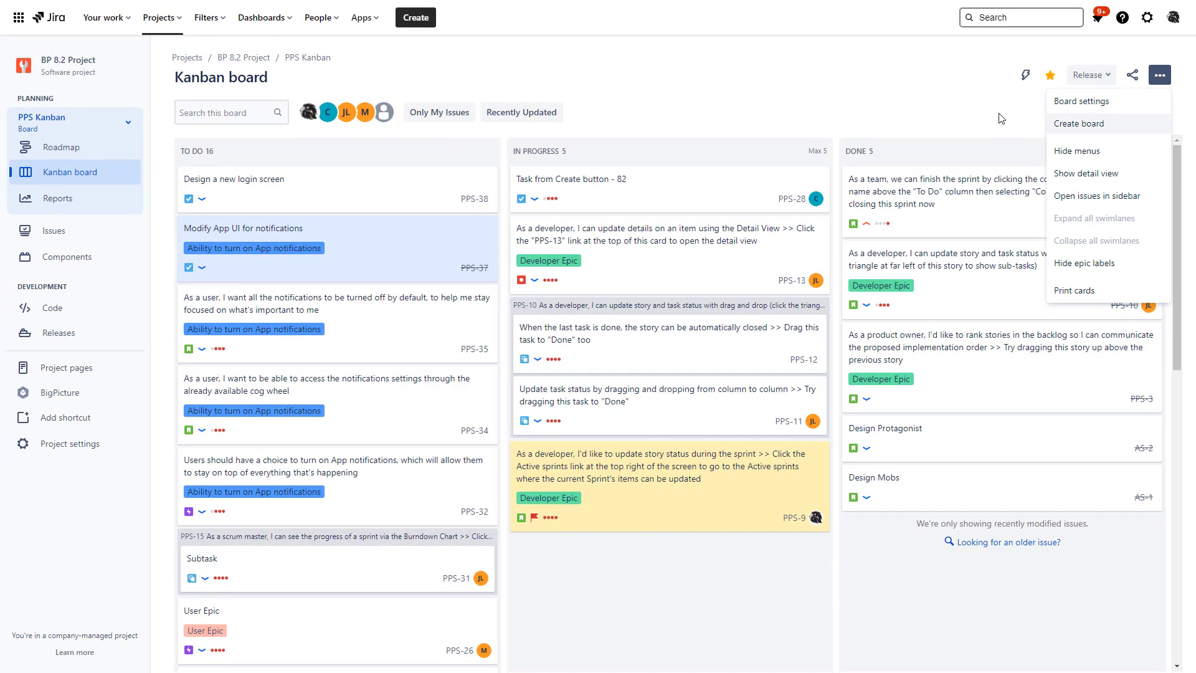
click(947, 152)
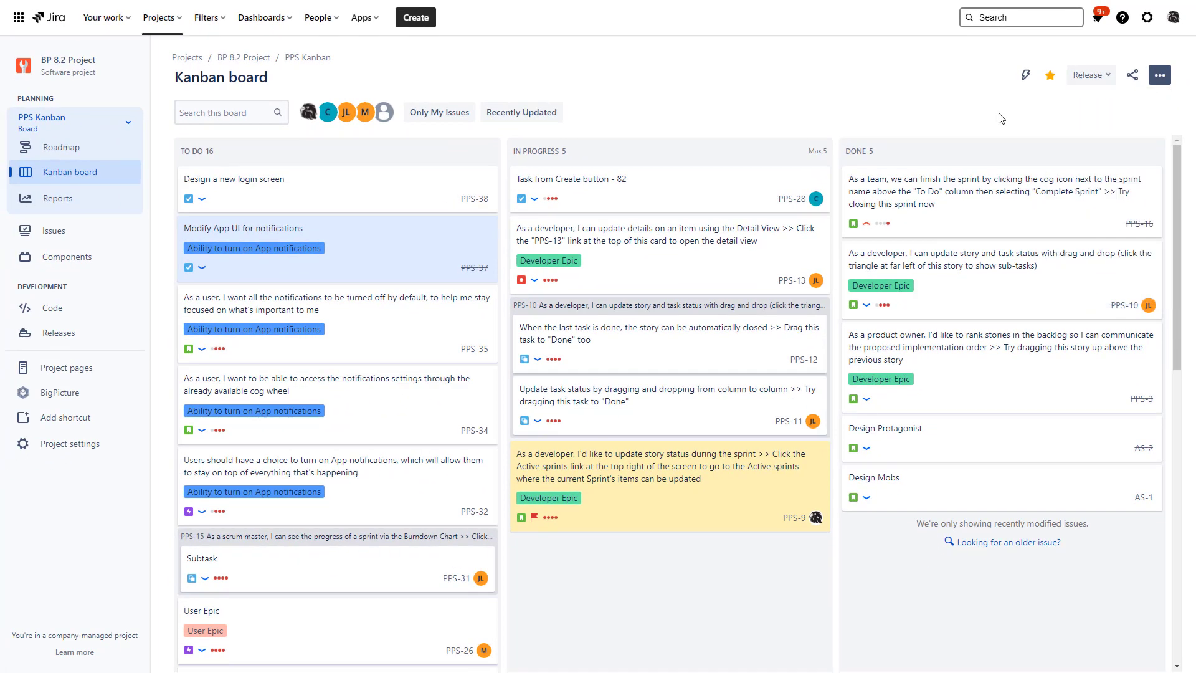
- Search the Kanban board for "update" and clear the search
click(258, 110)
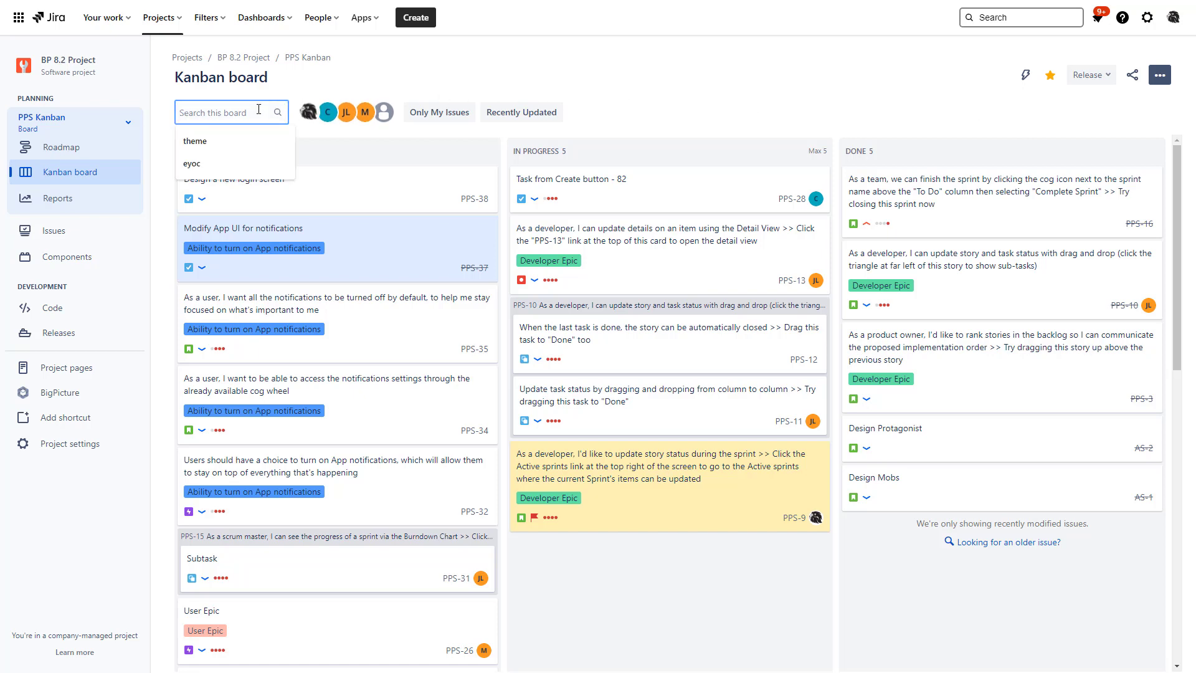
text(update)
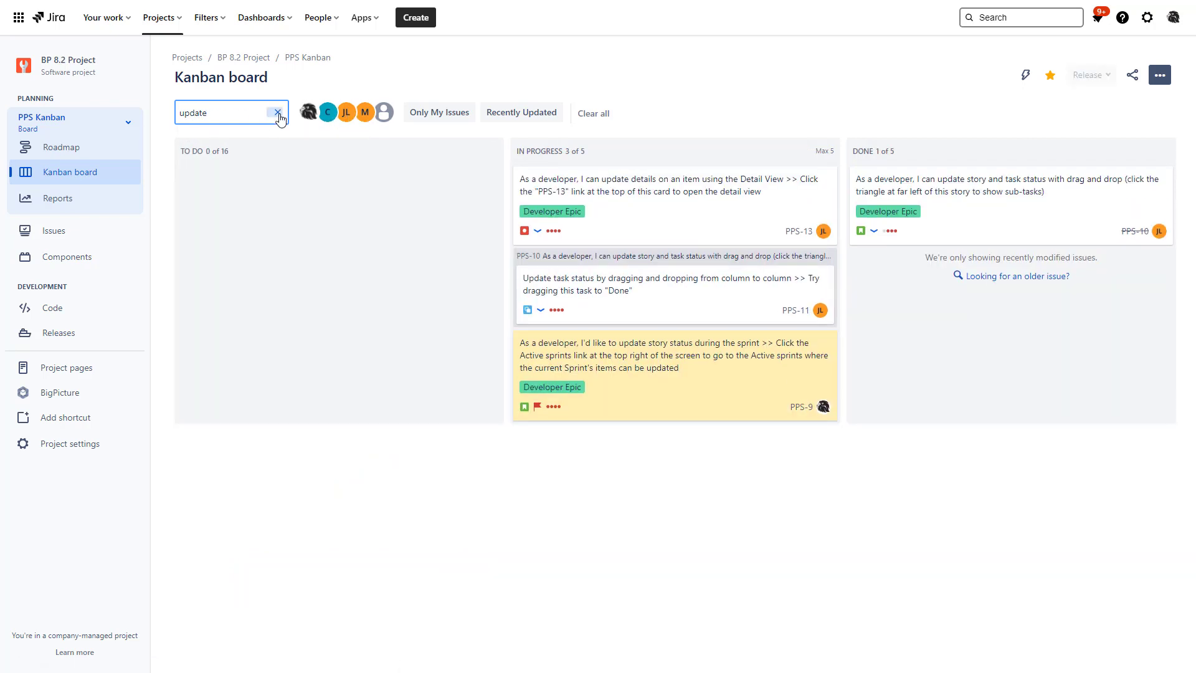
click(278, 112)
- Filter the board by the assignee with initials JL, switch to only own issues, and clear the filters
click(347, 113)
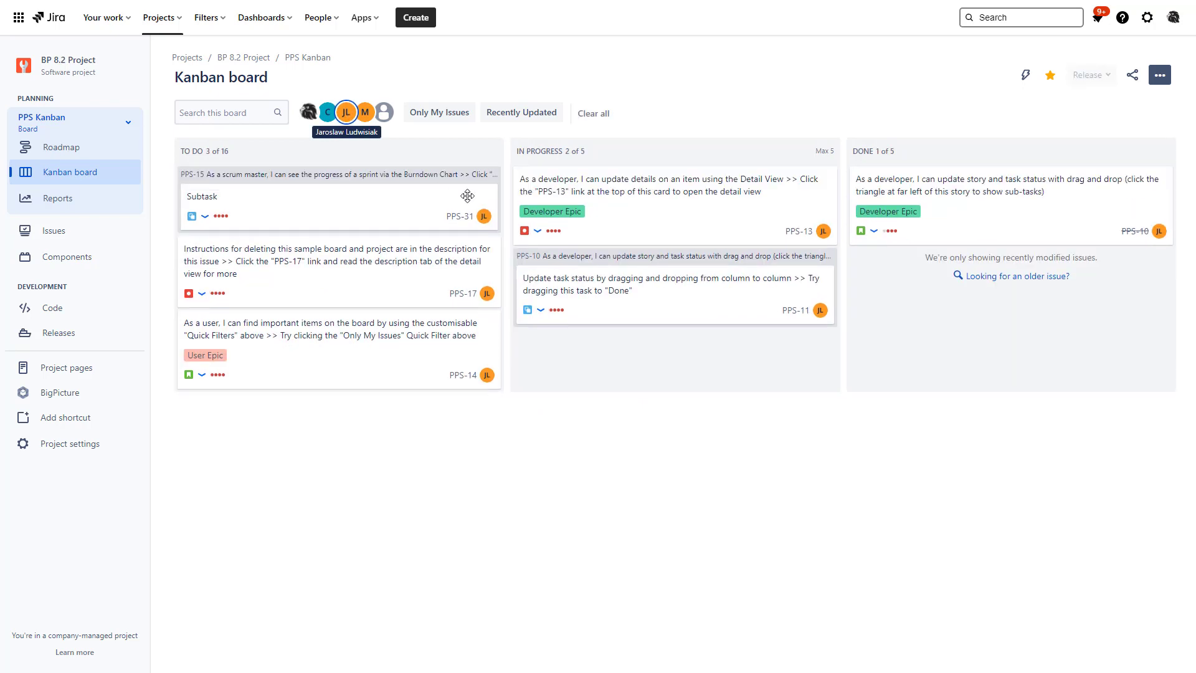
click(346, 112)
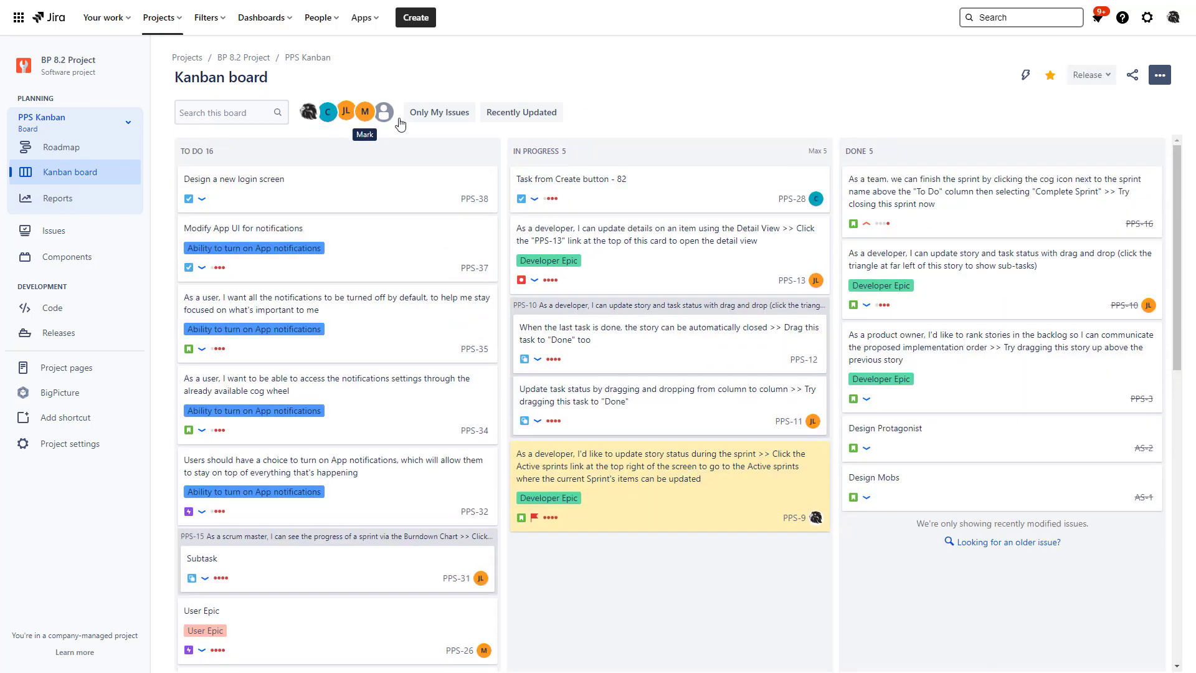
click(460, 114)
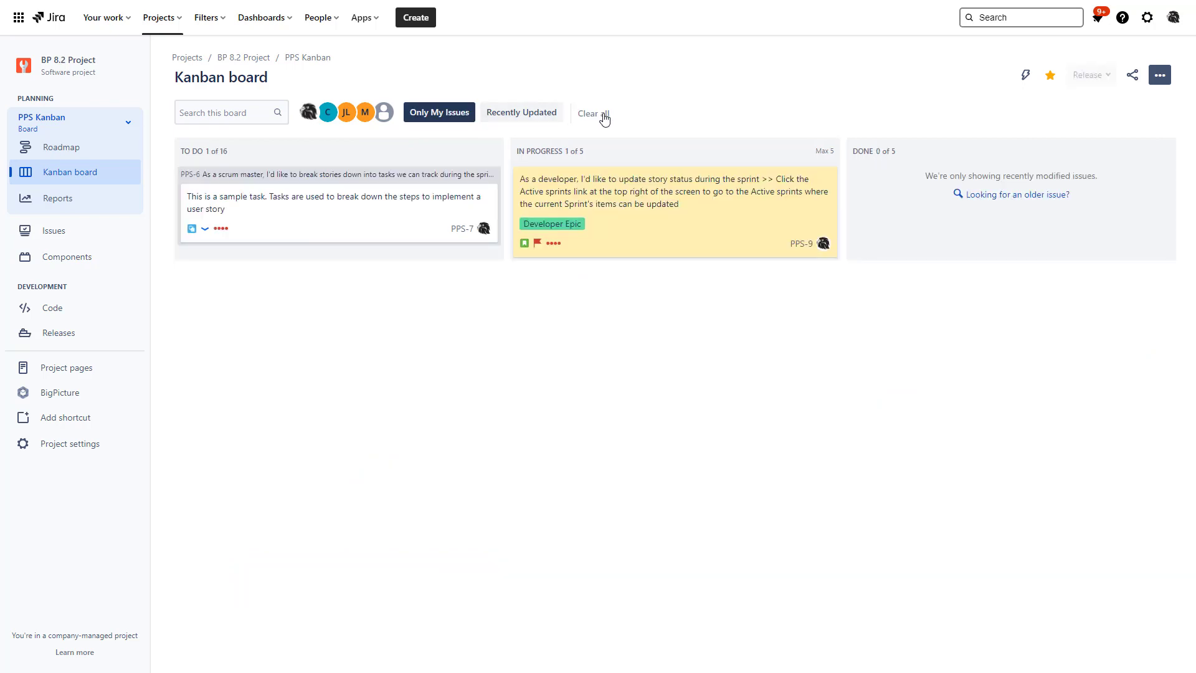
click(596, 115)
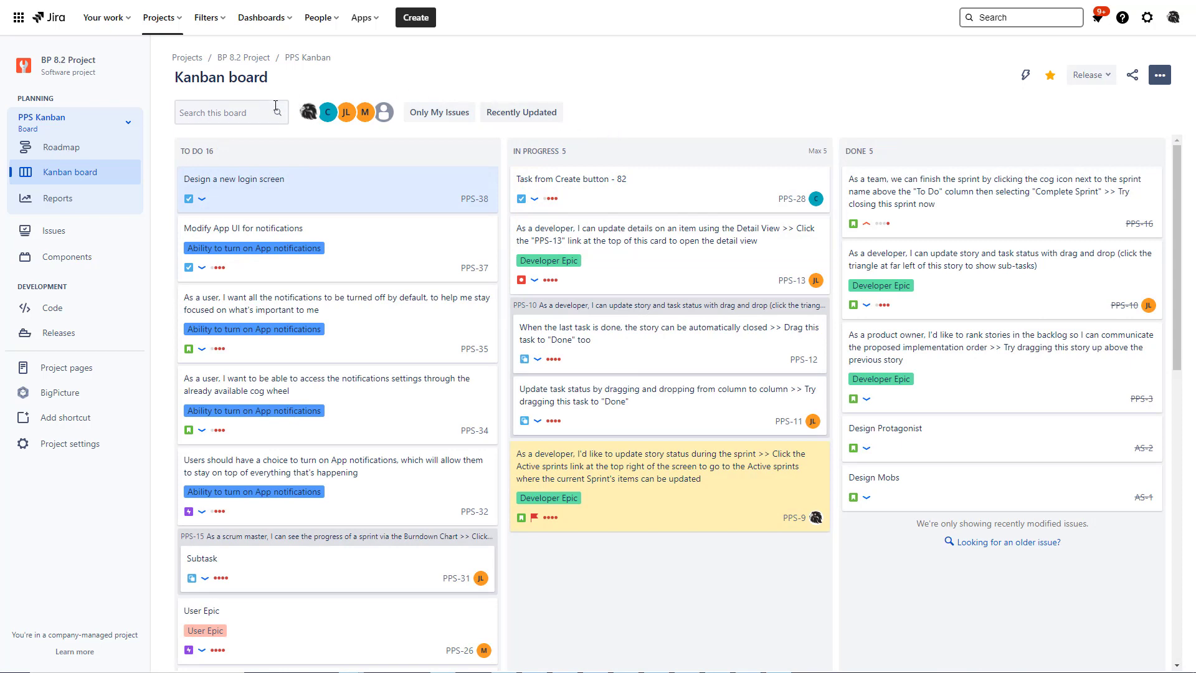
- Combine the JL assignee filter with a board search for "update", and clear all filters
click(345, 112)
click(248, 118)
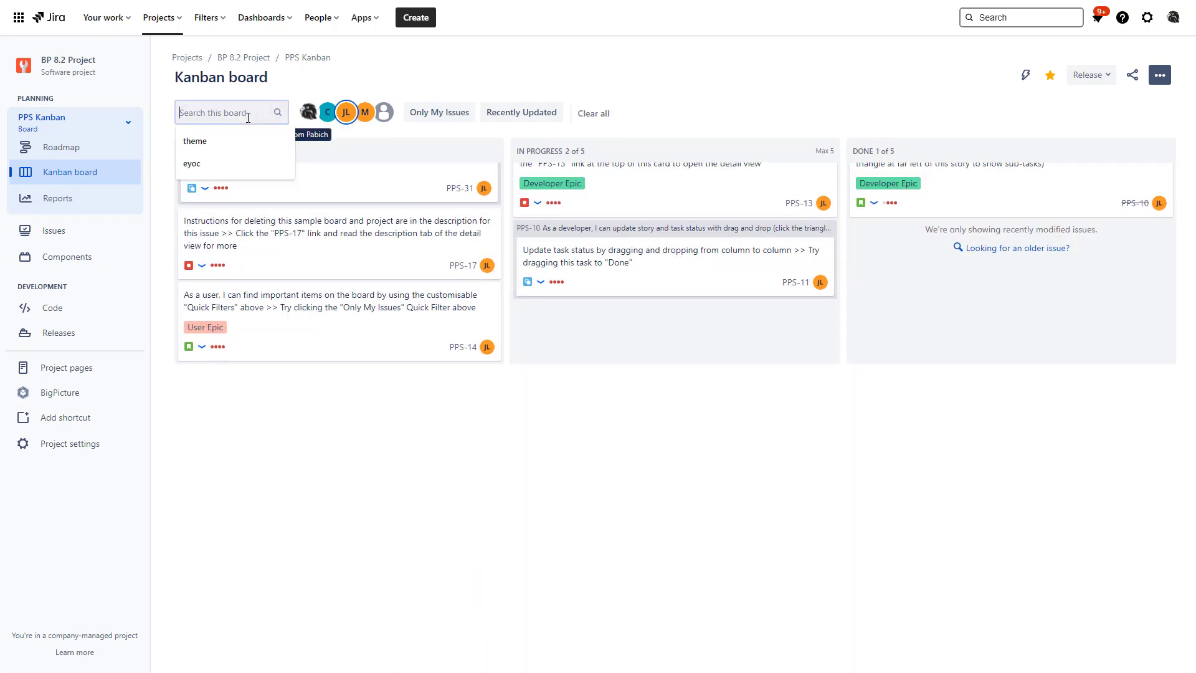
text(update)
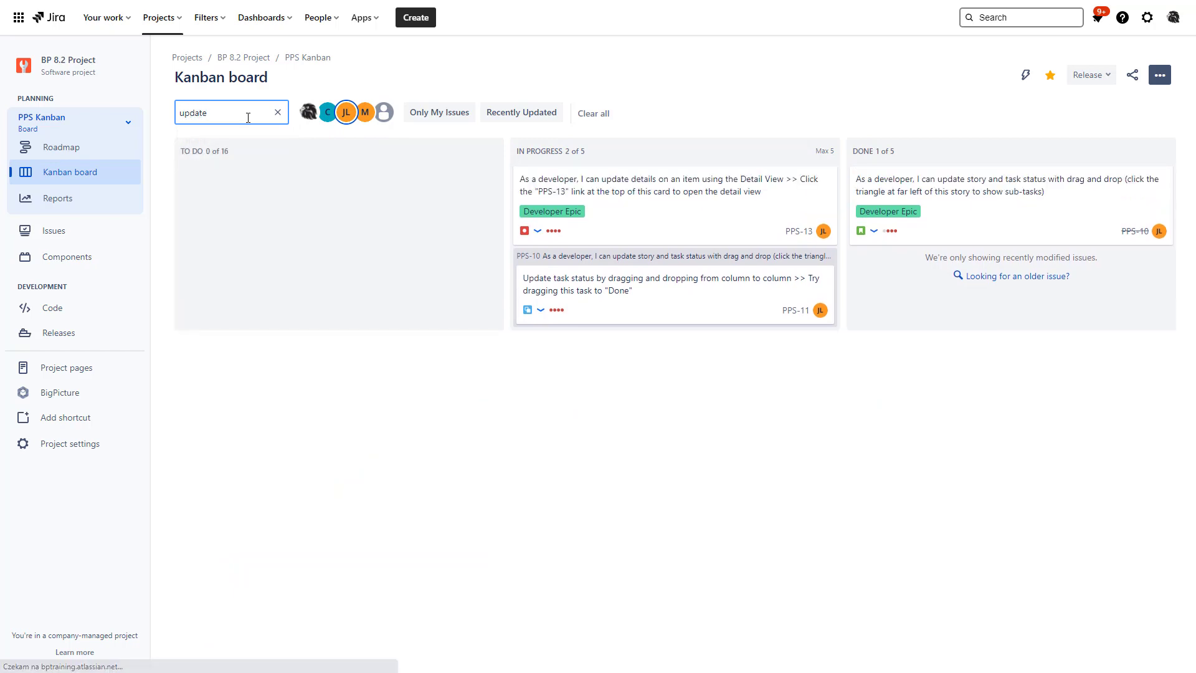
click(592, 113)
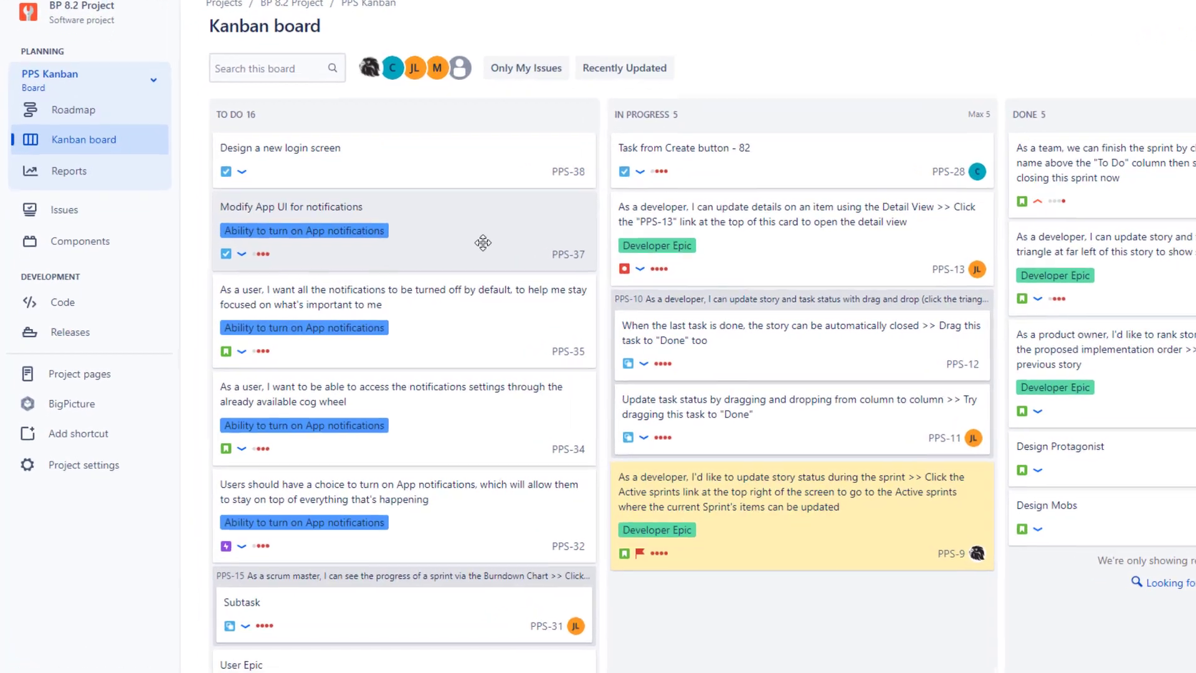
- Highlight the parent issue key PPS-10 above its sub-tasks in the In Progress column
right_click(403, 258)
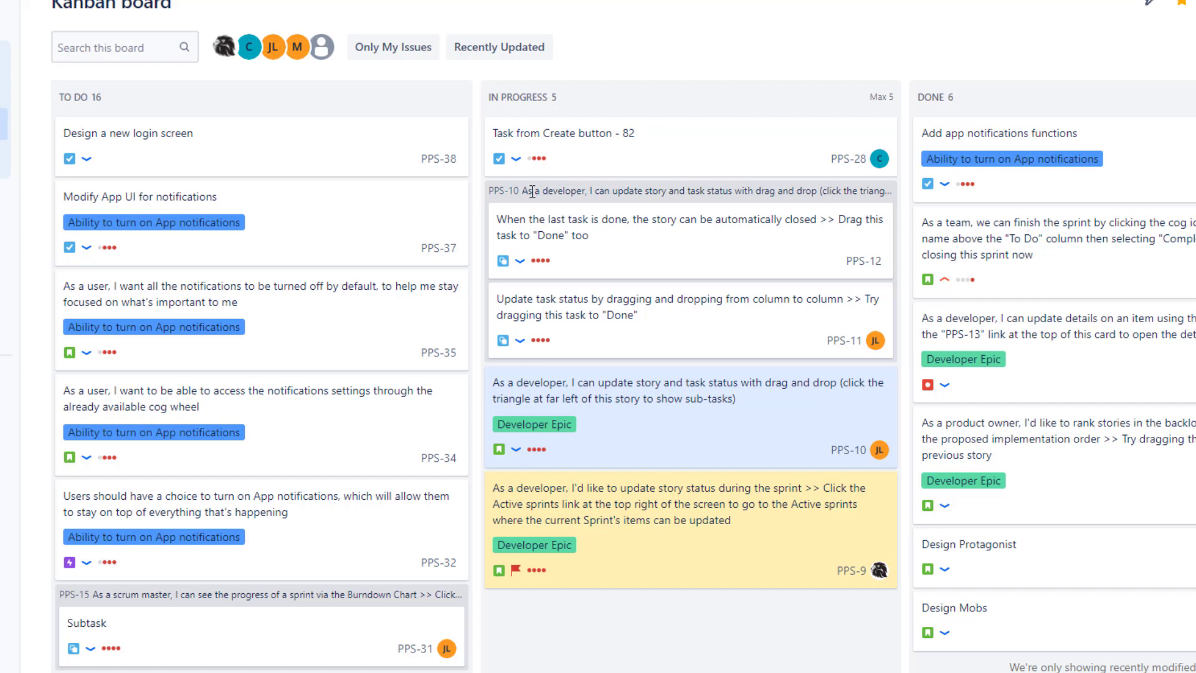
drag(529, 192, 488, 192)
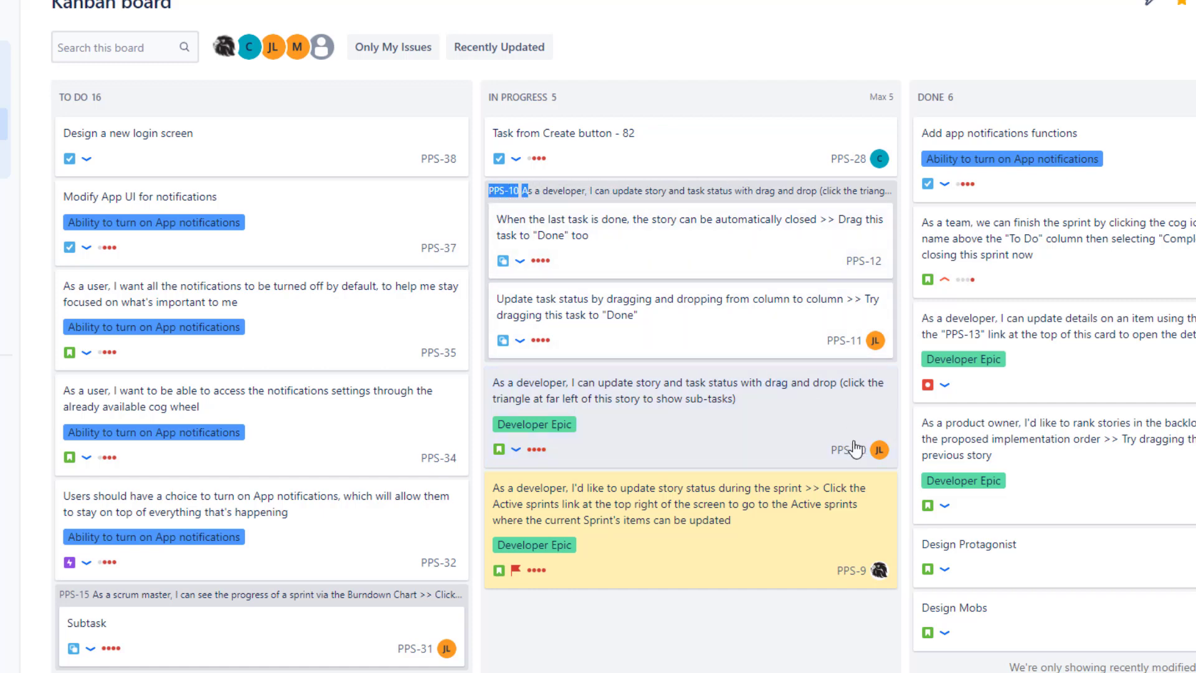
click(627, 192)
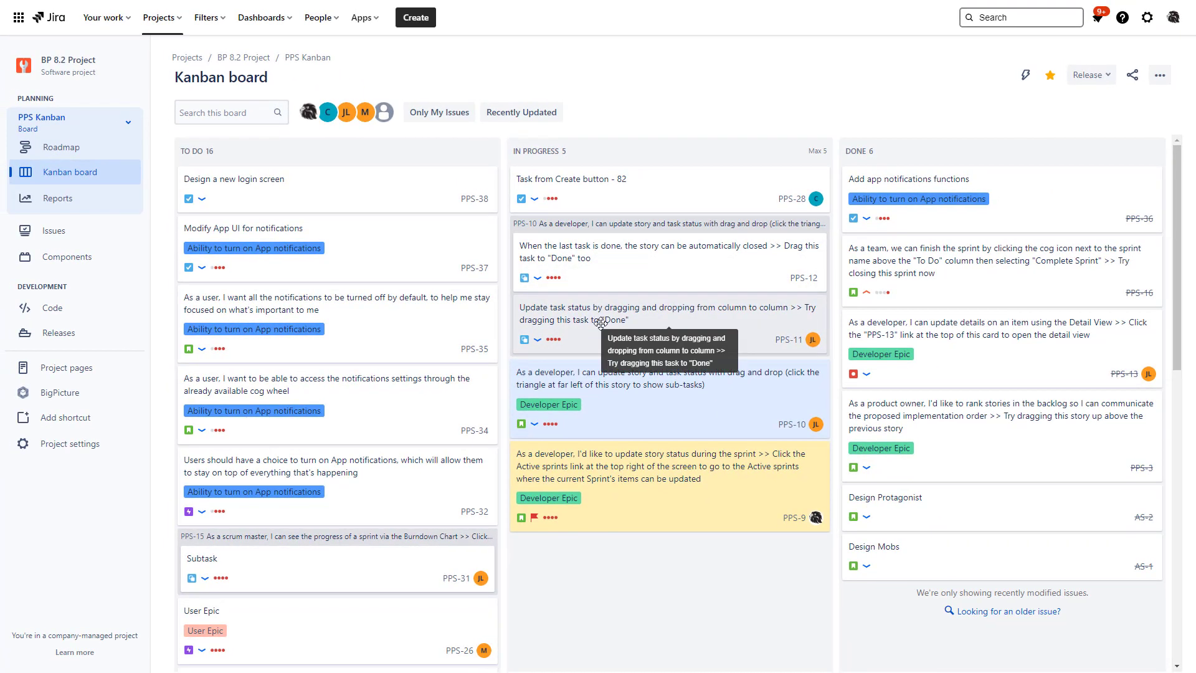
- Move sub-tasks PPS-11 and PPS-12 to Done and update their parent issue PPS-10 to match
drag(672, 310, 963, 311)
drag(883, 319, 934, 318)
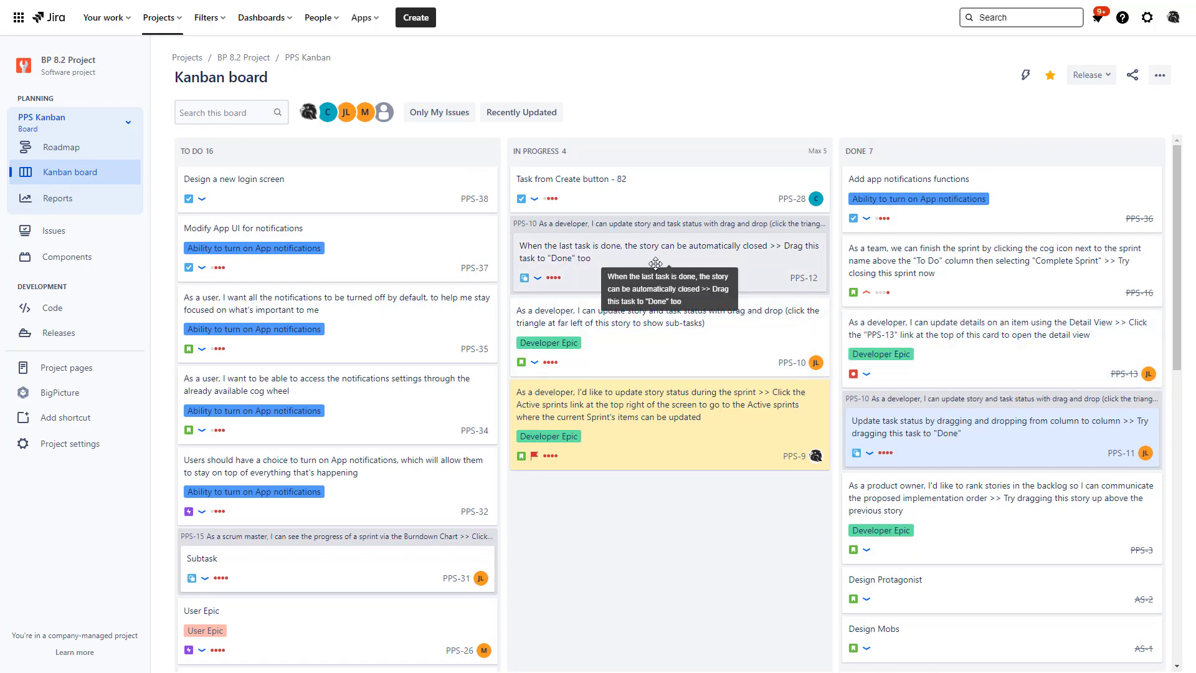
drag(700, 278, 977, 358)
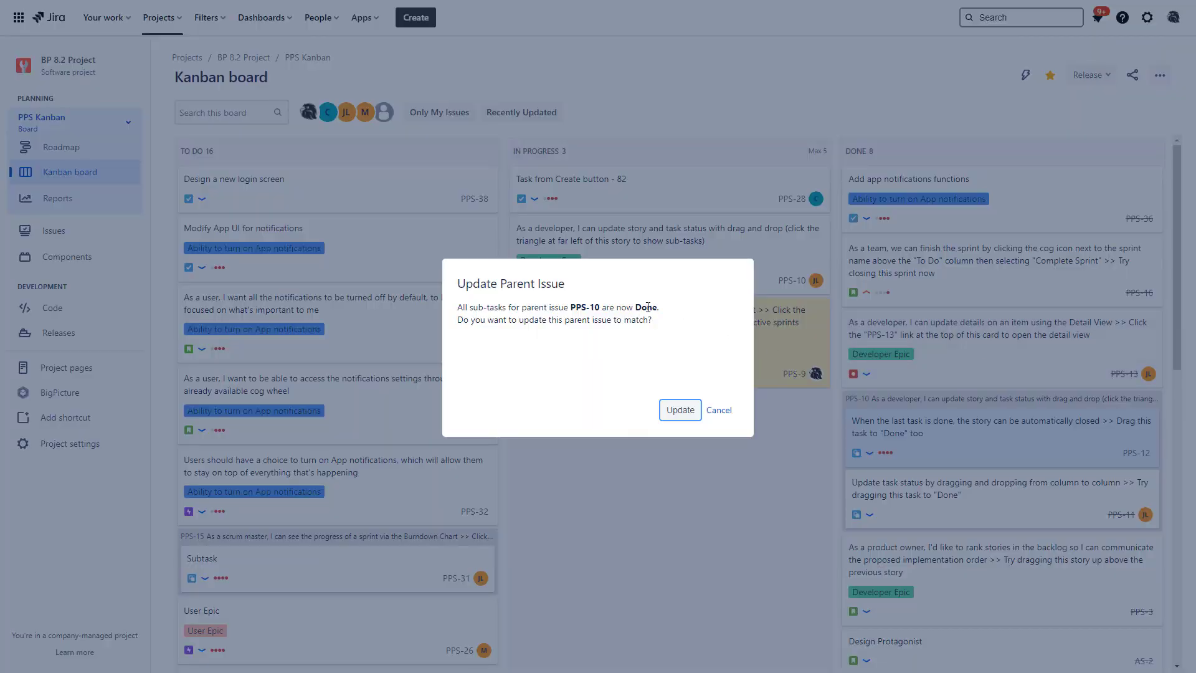
click(680, 410)
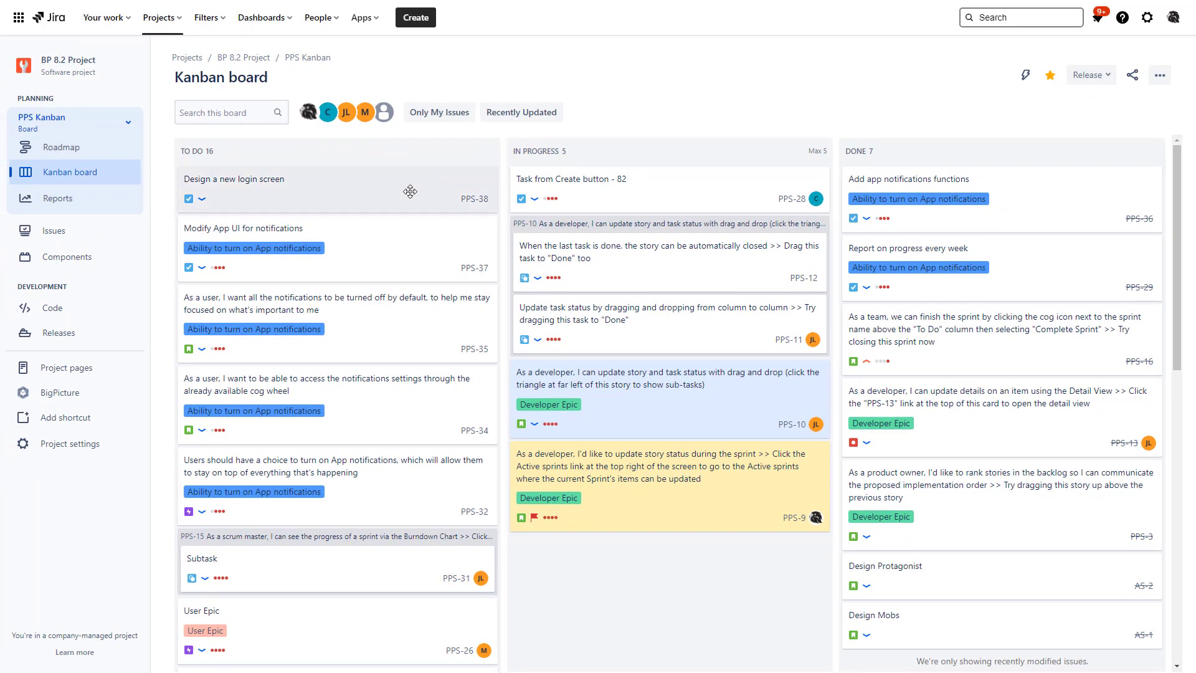
- Move "Design a new login screen" to In Progress, and "Modify App UI for notifications" through In Progress to Under Review
drag(410, 191, 734, 188)
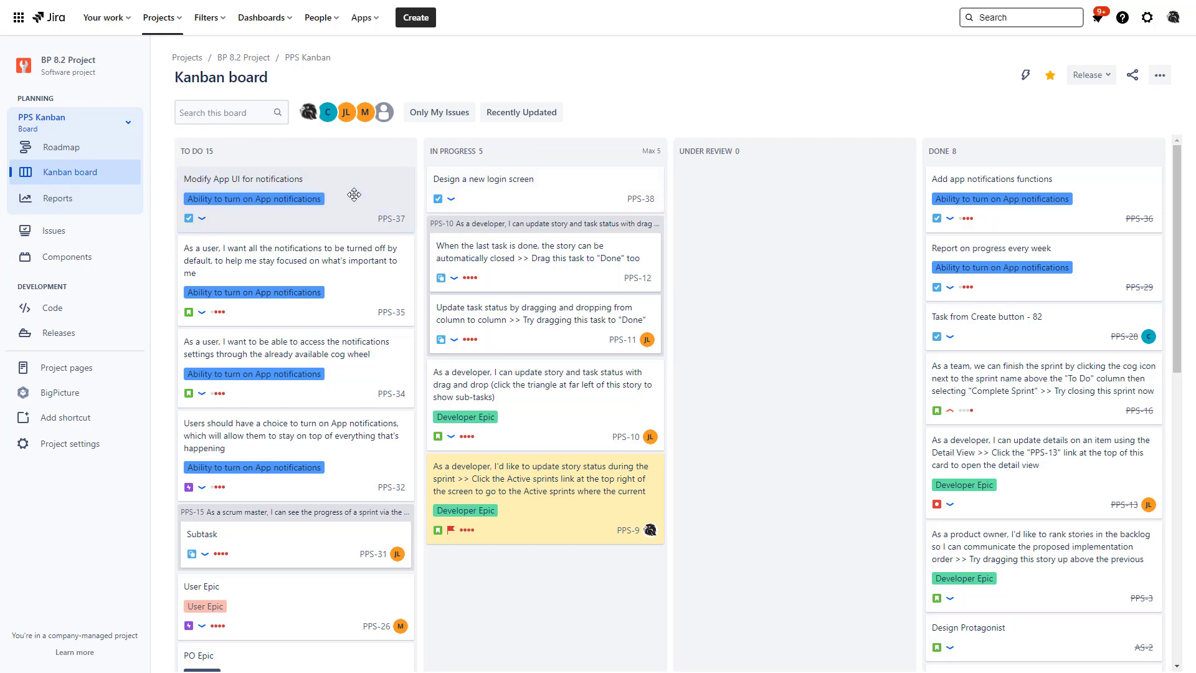
drag(353, 205, 602, 199)
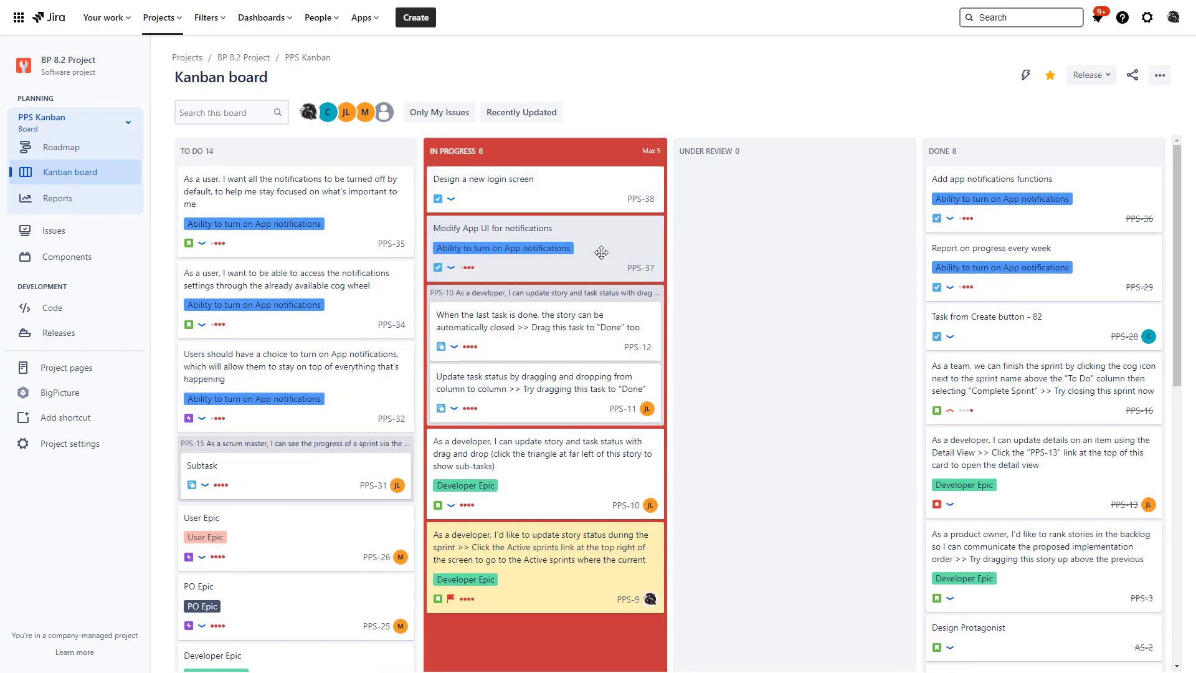
drag(593, 244, 847, 201)
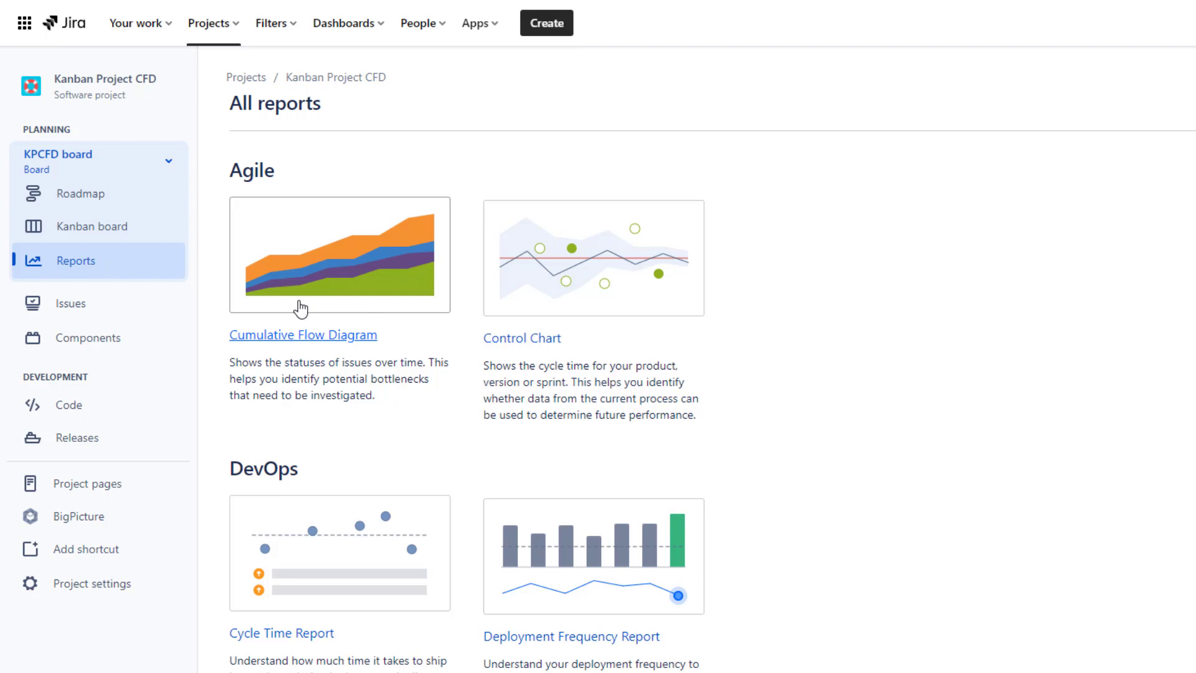
- Open the Cumulative Flow Diagram report for Kanban Project CFD
click(321, 338)
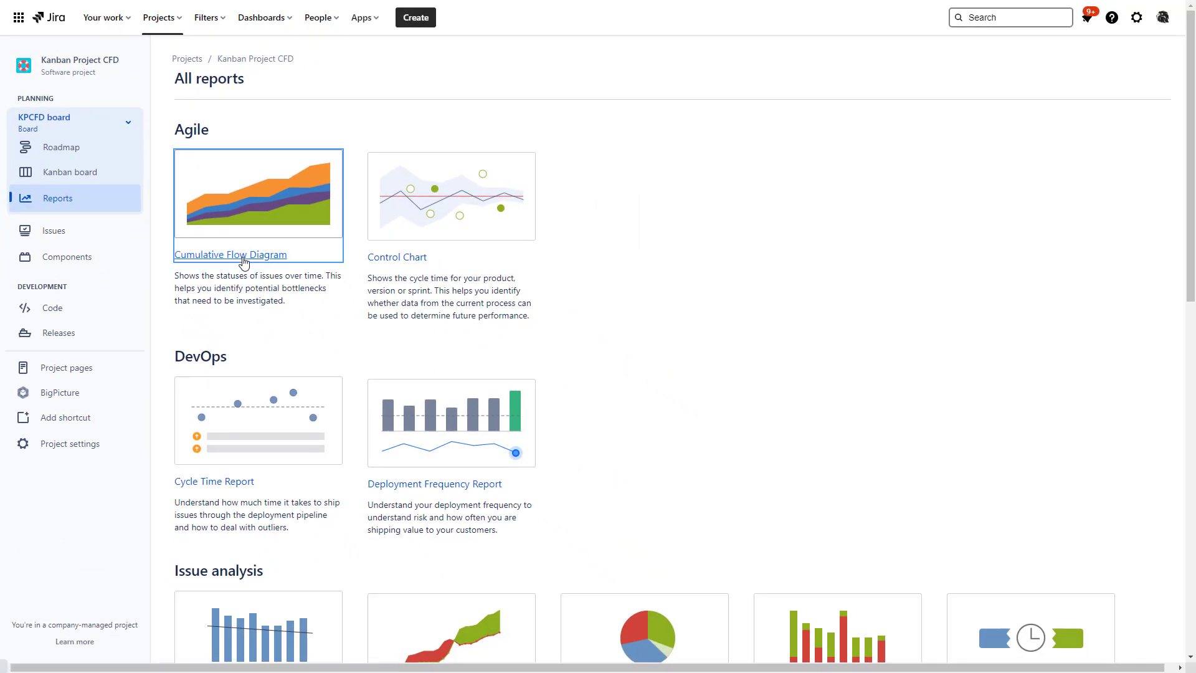